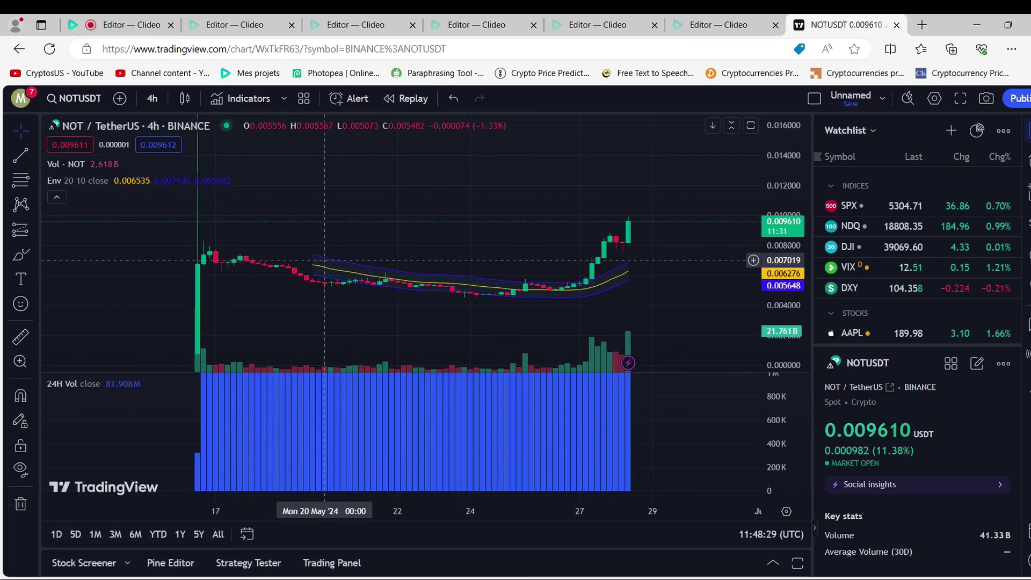
# Step: Zoom out the NOTUSDT 4-hour chart and recentre the candles to show all history since the 17th
pyautogui.scroll(-2, 319, 246)
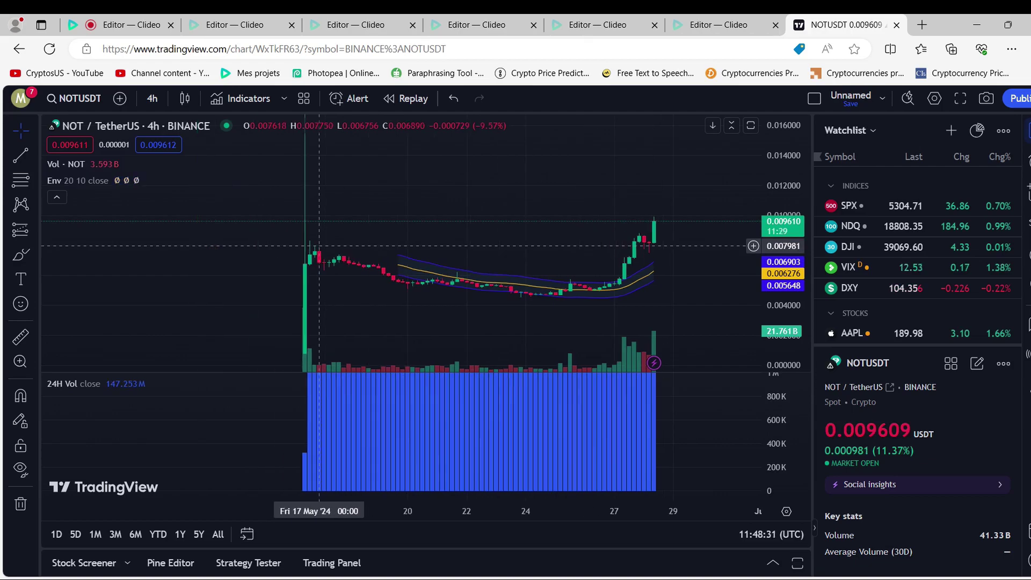
pyautogui.scroll(-2, 319, 246)
pyautogui.moveTo(499, 241); pyautogui.dragTo(440, 242)
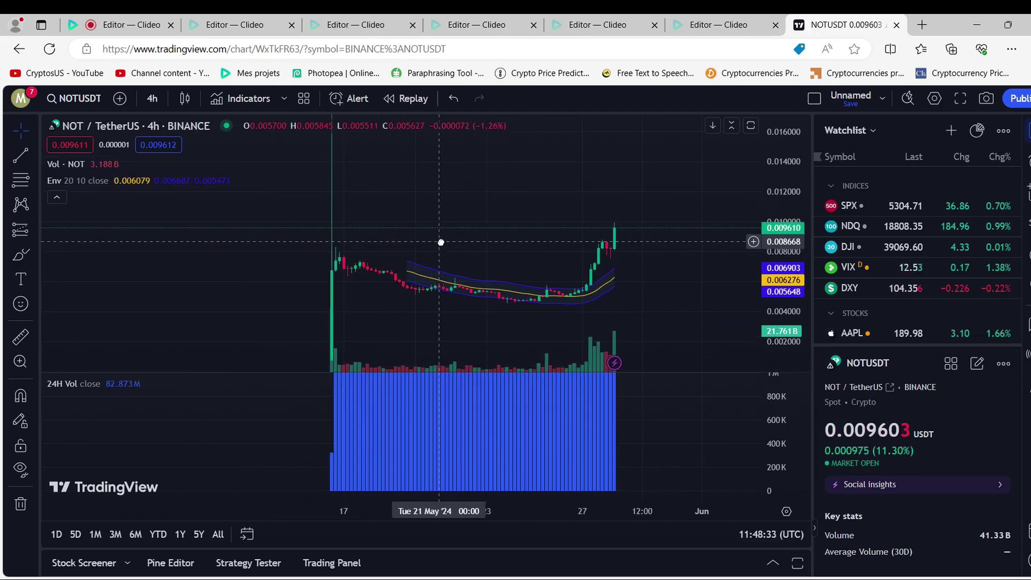
# Step: Draw horizontal lines at about 0.009584 and at 0.008118 on the chart
pyautogui.click(35, 157)
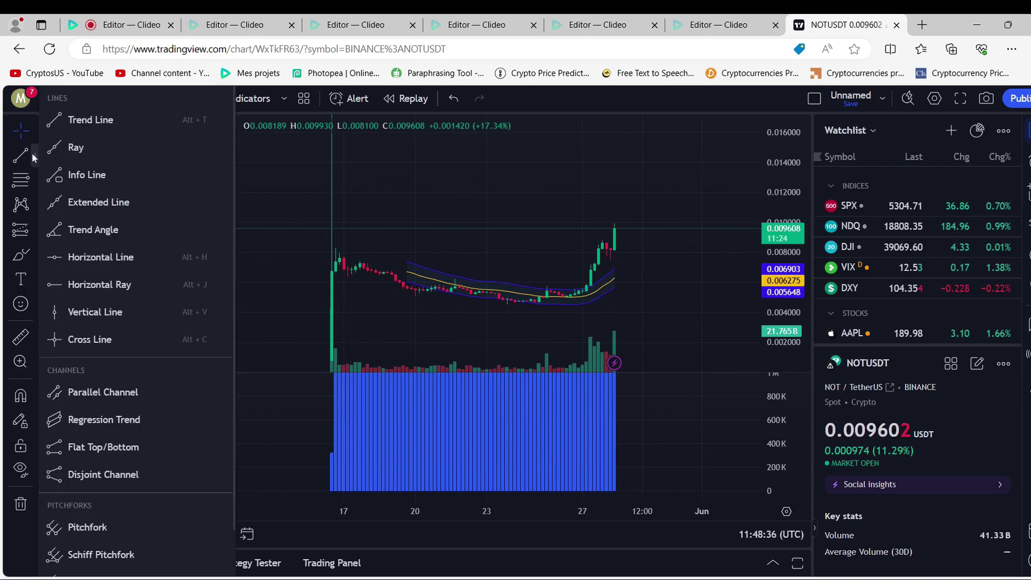
pyautogui.click(82, 257)
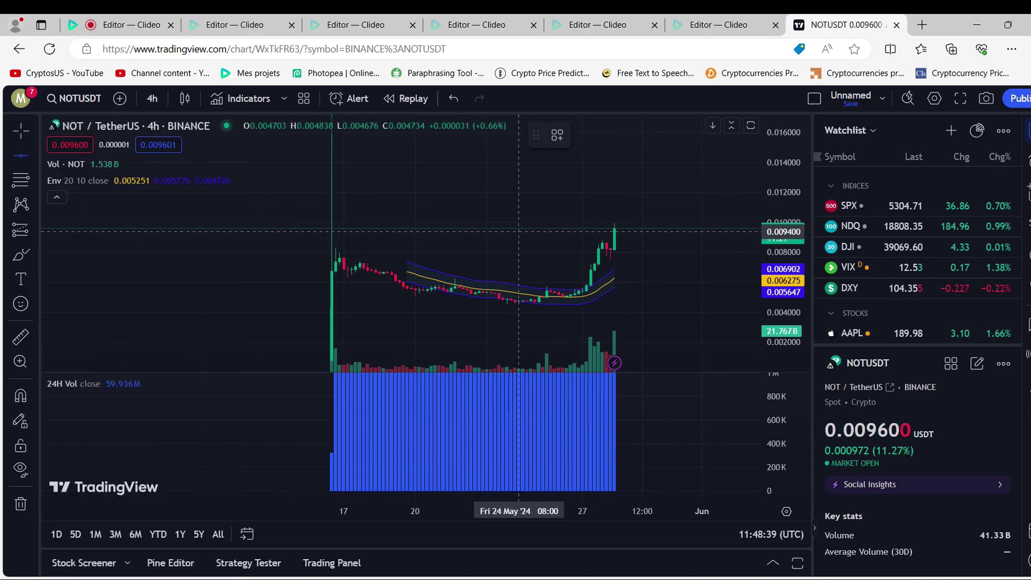
pyautogui.click(529, 229)
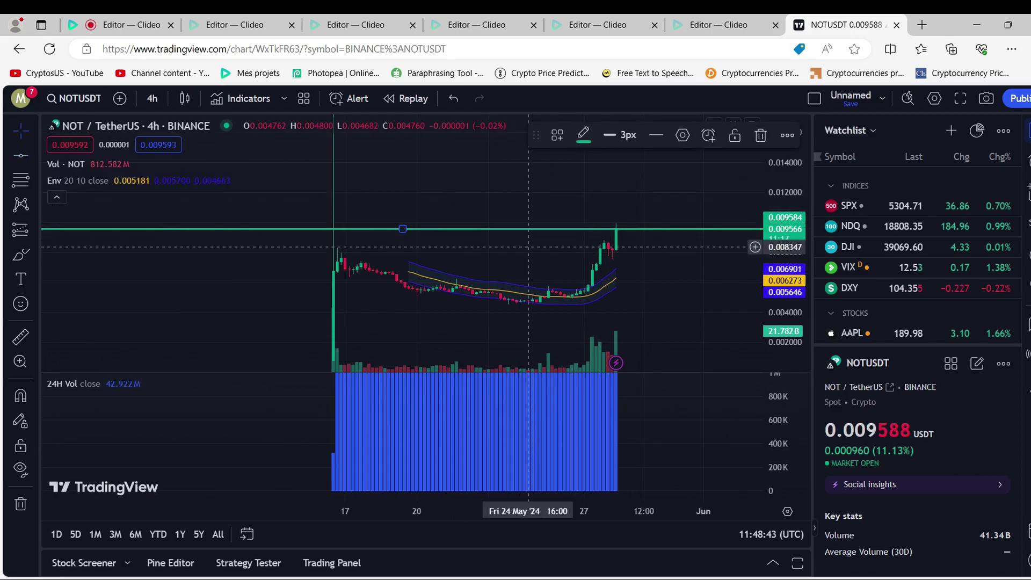
pyautogui.click(30, 155)
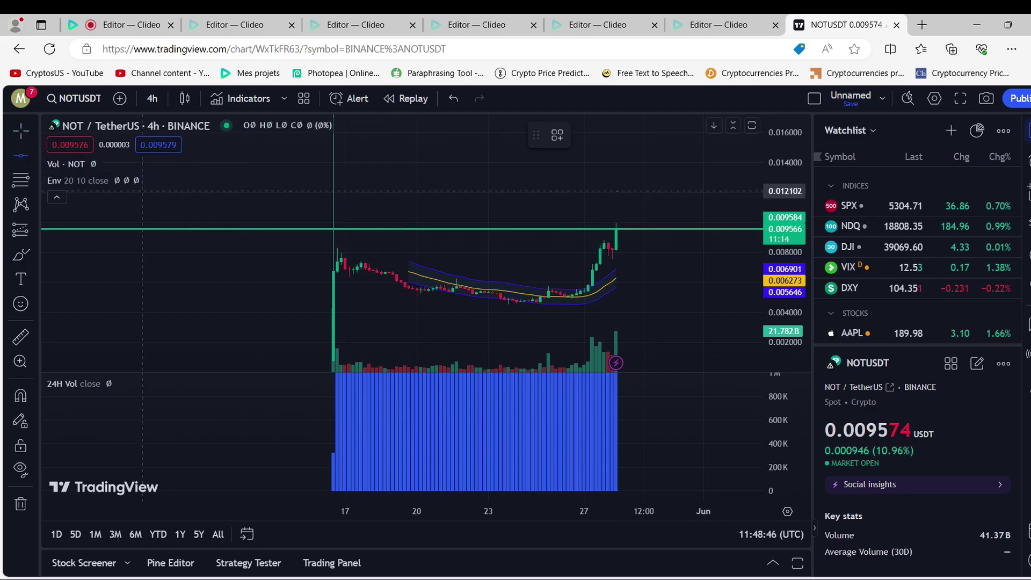
pyautogui.click(572, 251)
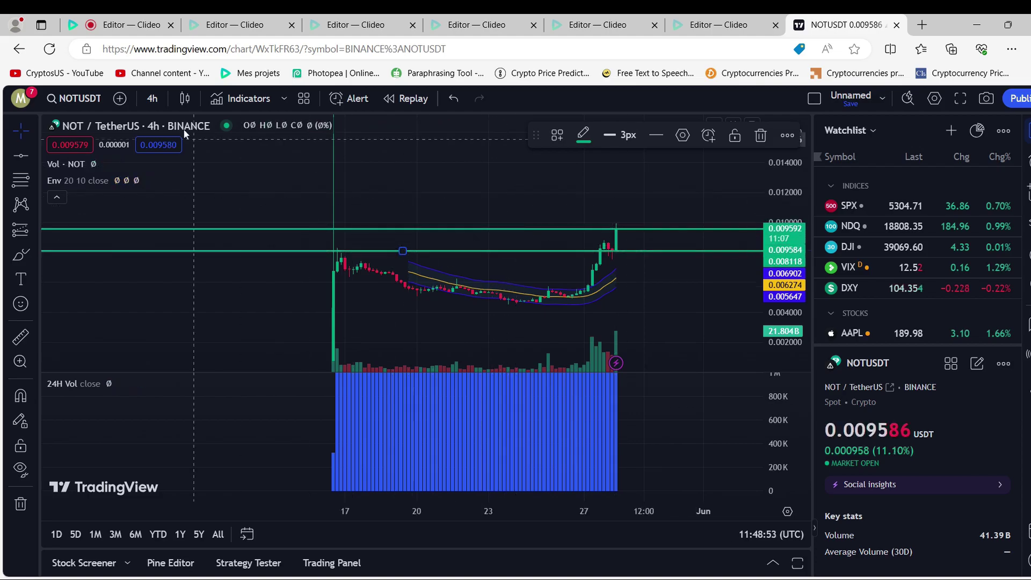
# Step: Switch the chart to 1-day candles, recentre them, and bring up the indicators catalogue
pyautogui.click(152, 98)
pyautogui.scroll(-2, 164, 430)
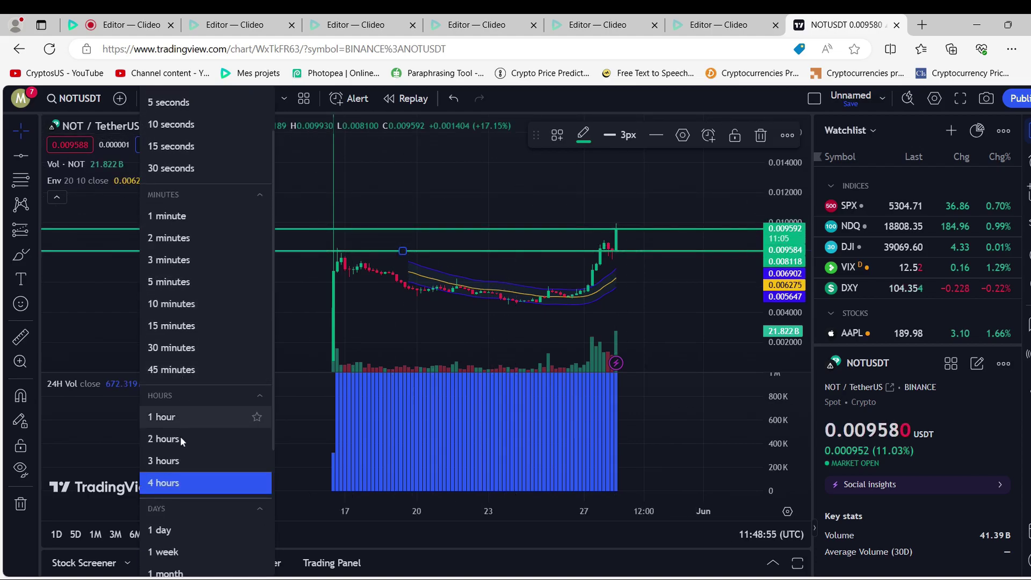
pyautogui.click(159, 530)
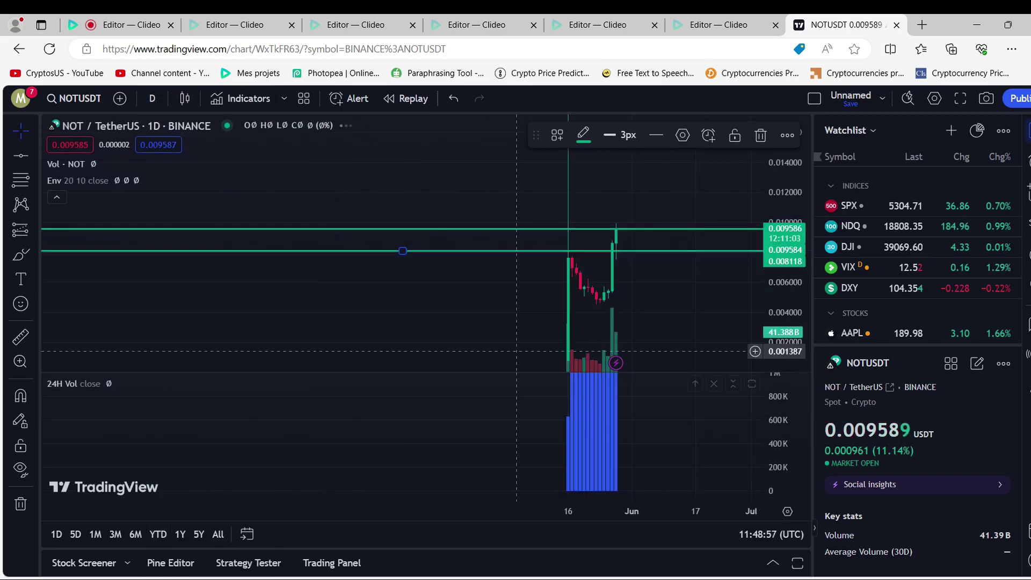
pyautogui.scroll(5, 664, 309)
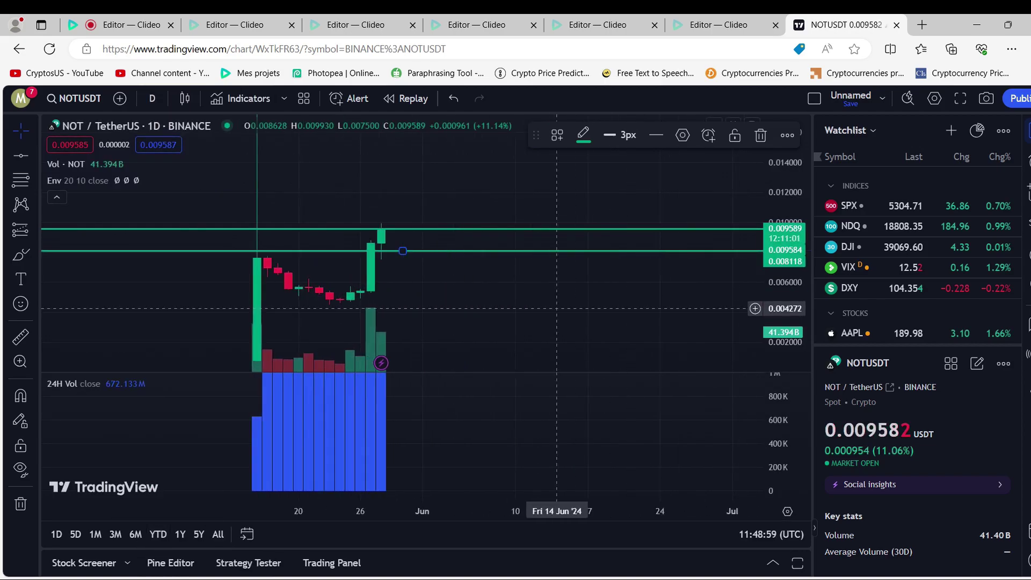
pyautogui.moveTo(474, 289); pyautogui.dragTo(627, 284)
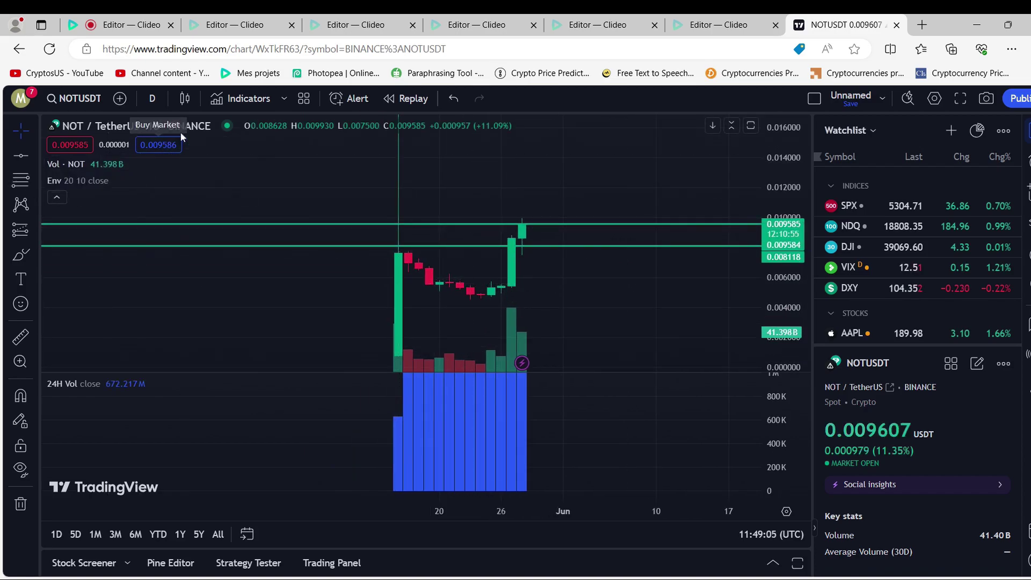
pyautogui.click(228, 101)
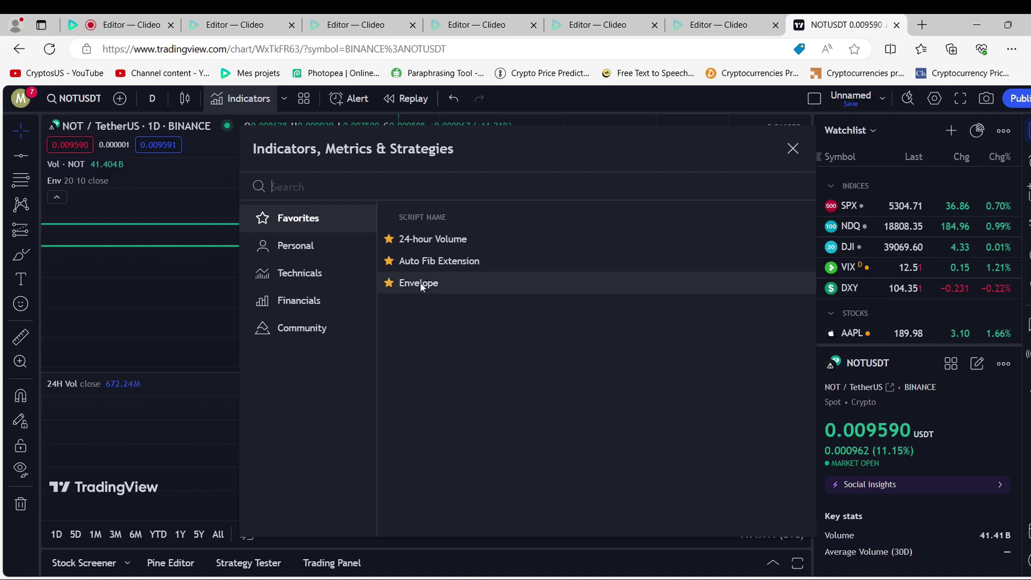
# Step: Add an Envelope indicator, then dismiss the upgrade offer and the indicators catalogue
pyautogui.click(420, 282)
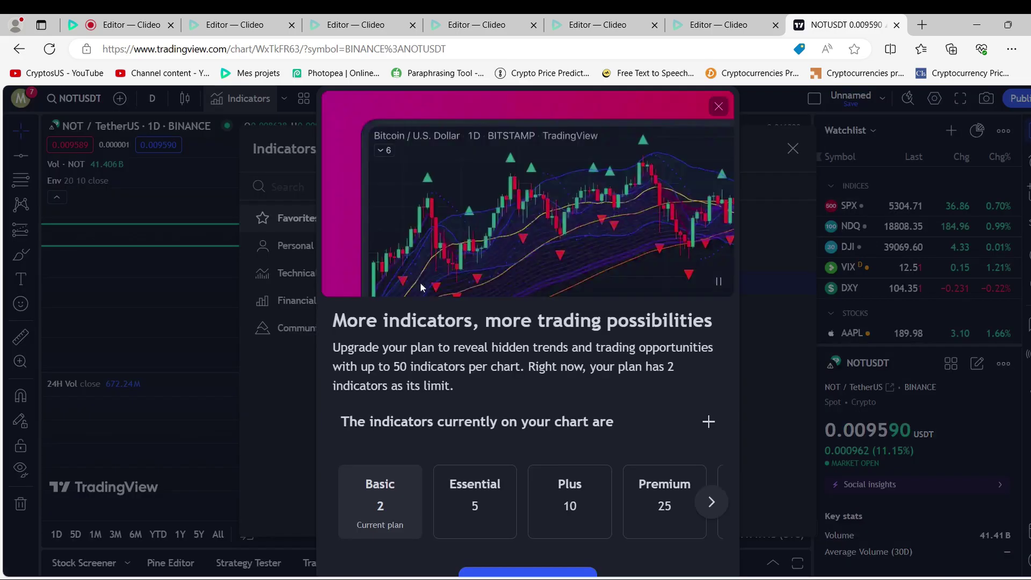
pyautogui.click(718, 105)
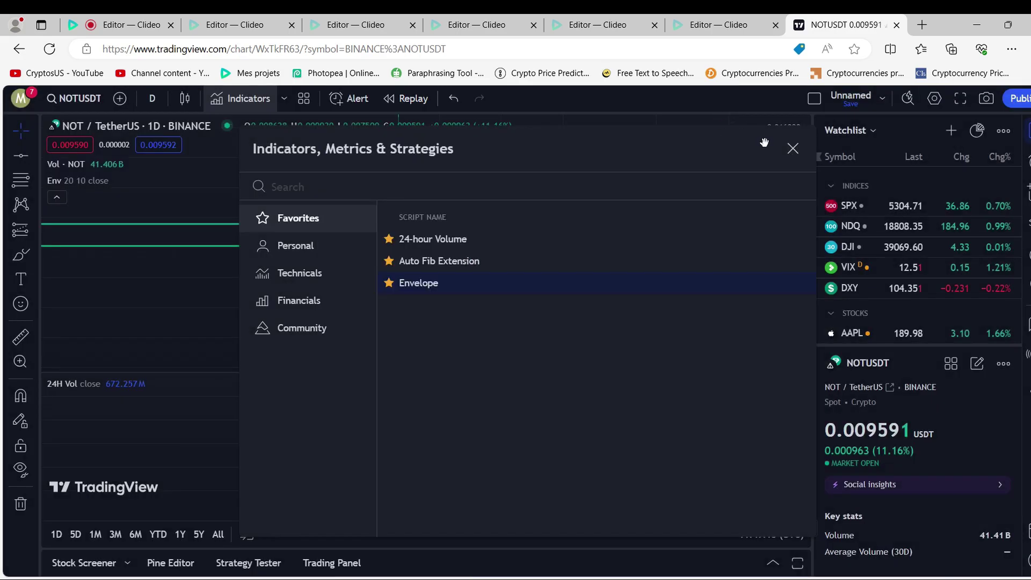
pyautogui.click(793, 149)
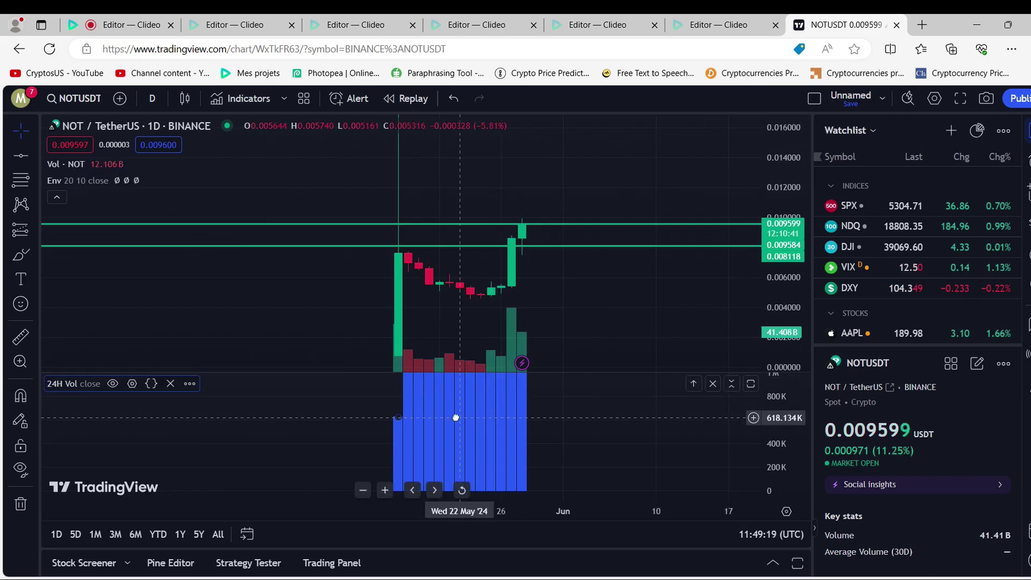
# Step: Remove the 24H Vol pane and retry adding Envelope, closing the upgrade prompt and catalogue
pyautogui.click(170, 383)
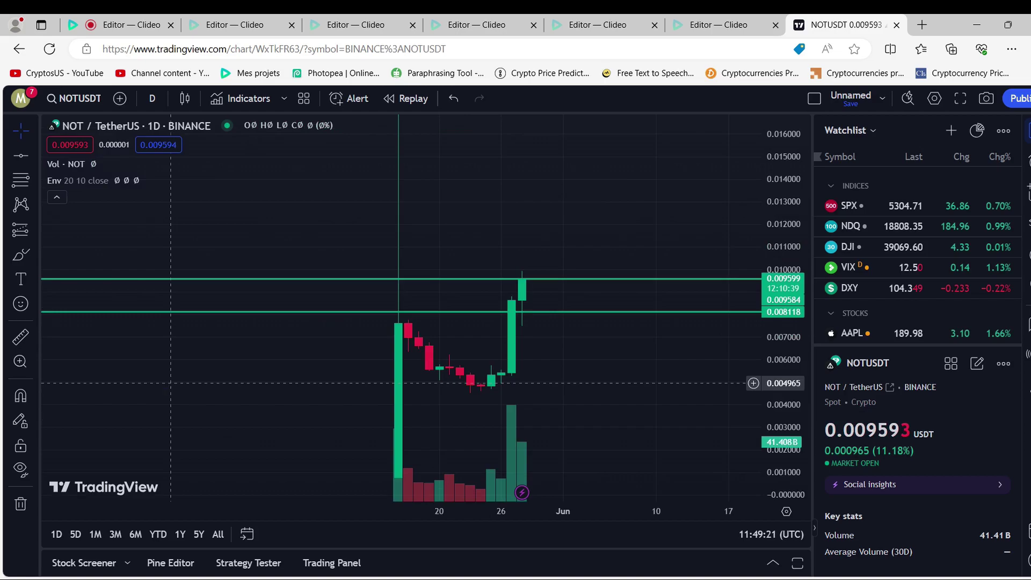
pyautogui.click(248, 99)
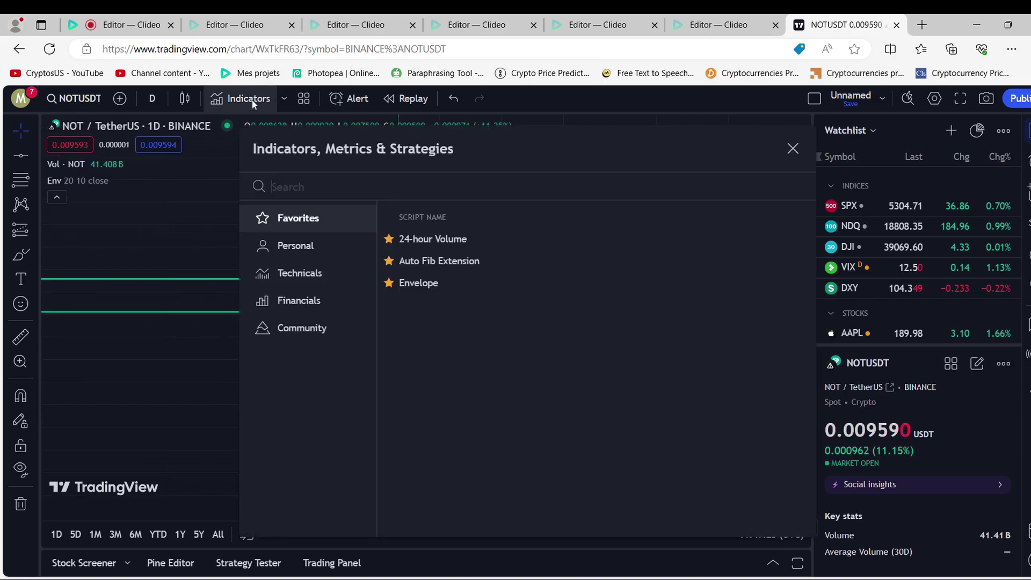
pyautogui.click(418, 285)
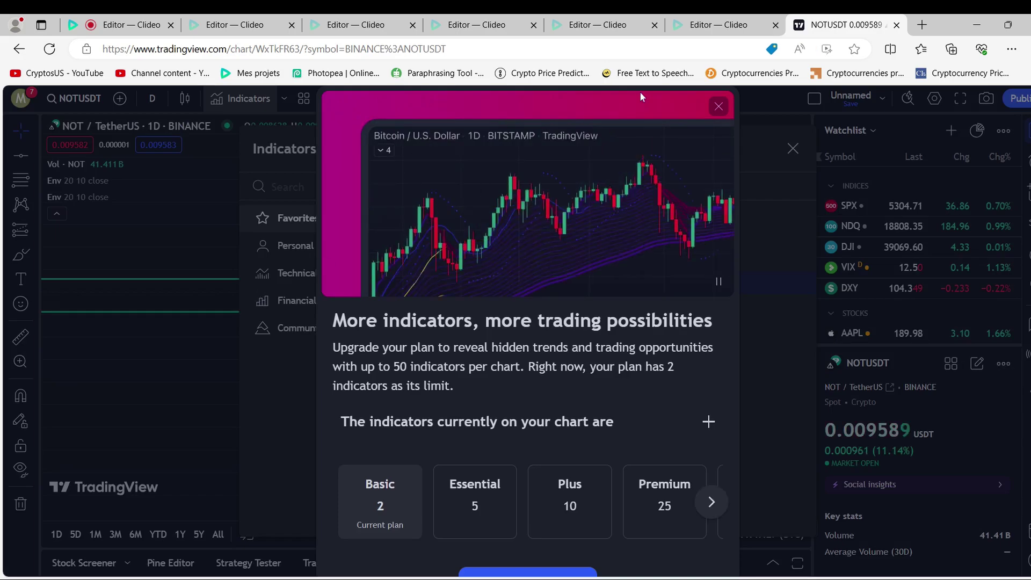
pyautogui.click(718, 106)
pyautogui.click(794, 151)
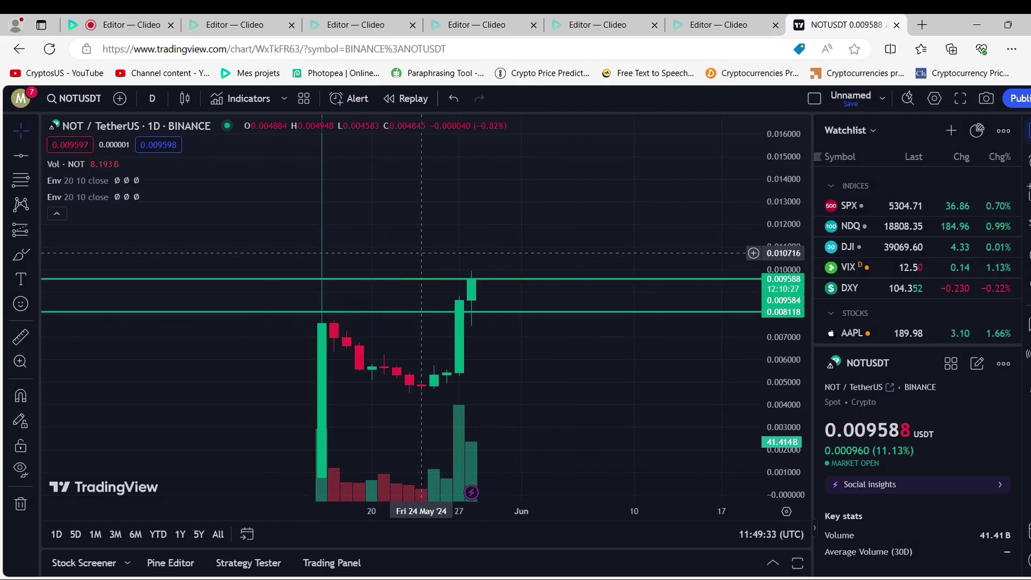
# Step: Brush a freehand cup curve from the tall green candle's top, under the candles, to the upper level
pyautogui.click(25, 261)
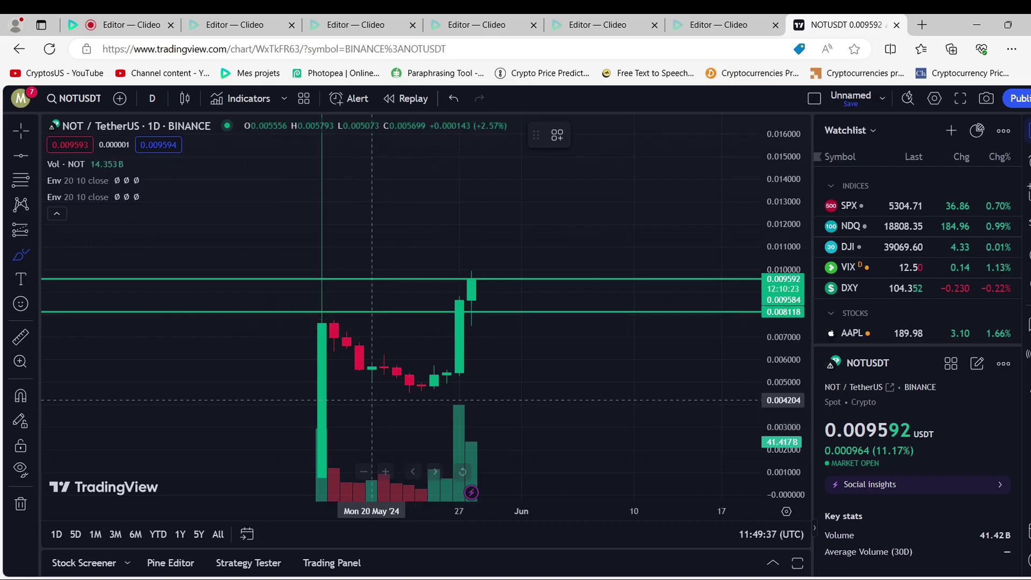
pyautogui.moveTo(322, 339)
pyautogui.mouseDown()
pyautogui.moveTo(359, 375)
pyautogui.moveTo(396, 389)
pyautogui.moveTo(459, 382)
pyautogui.moveTo(497, 321)
pyautogui.mouseUp()
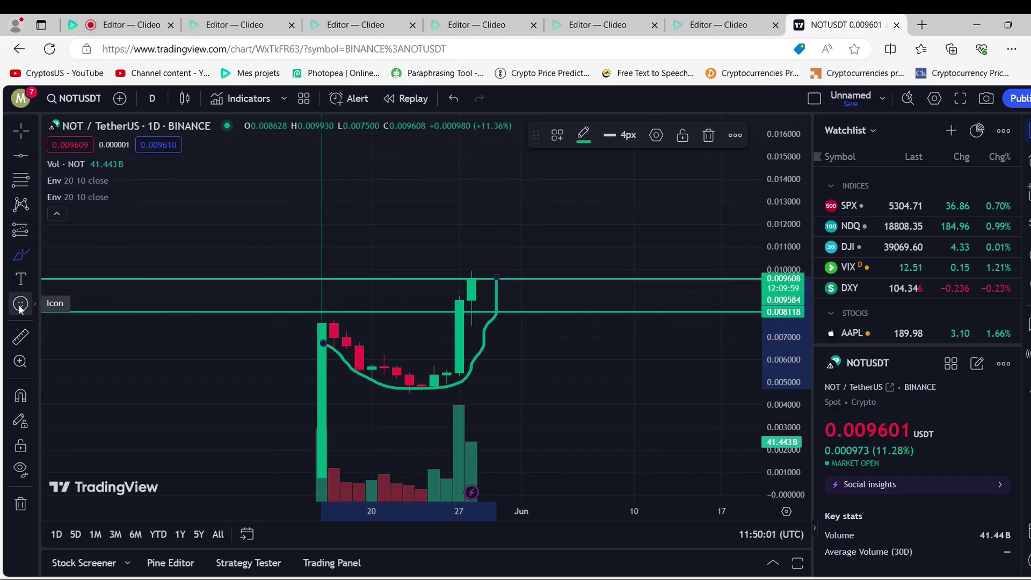
# Step: Measure a price range from the lower horizontal level, then clear the measurement
pyautogui.click(20, 337)
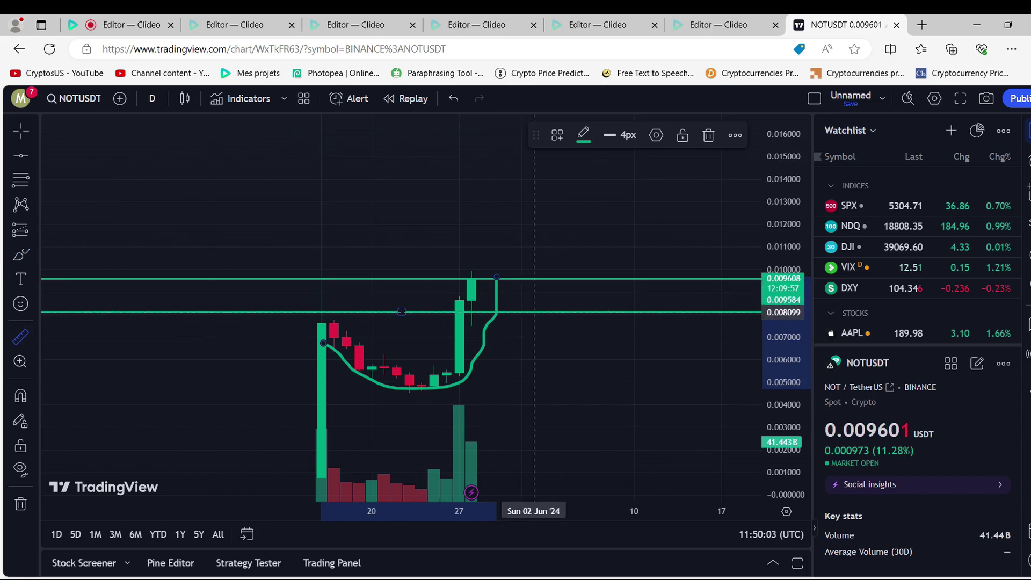
pyautogui.click(534, 312)
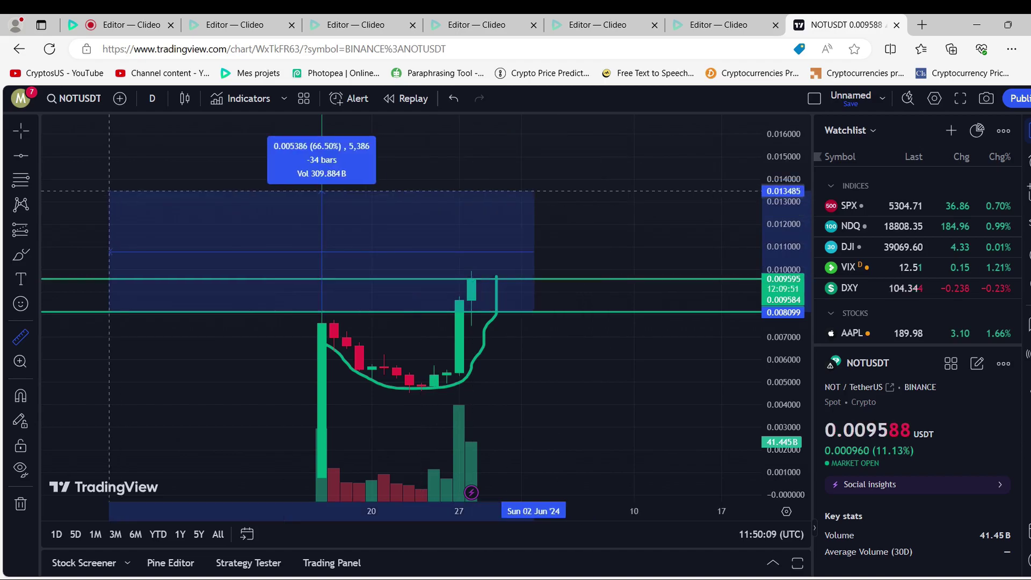
pyautogui.click(110, 190)
pyautogui.click(97, 172)
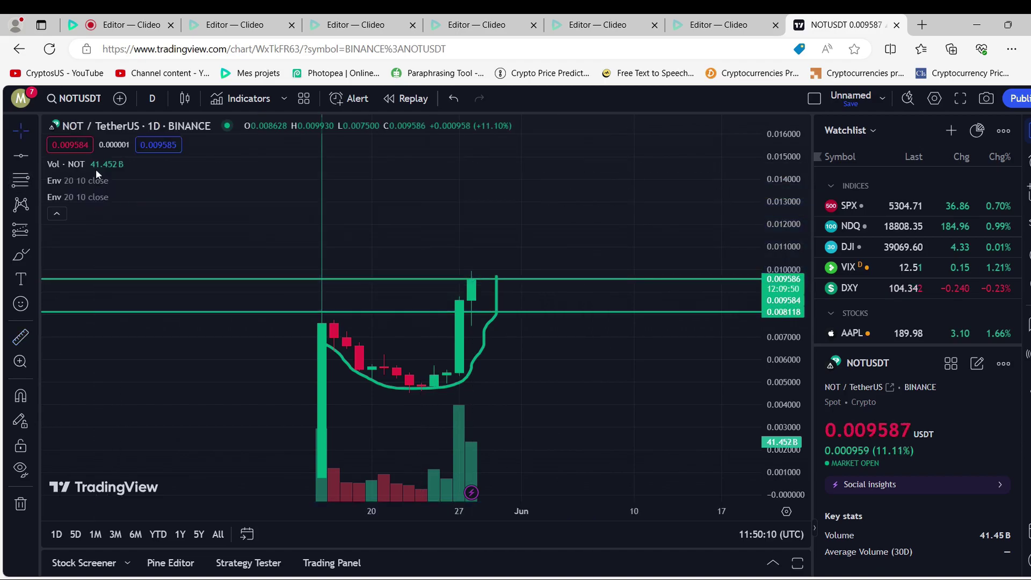
# Step: Draw a Fibonacci retracement from the lower level to above the candles, then delete it
pyautogui.click(25, 184)
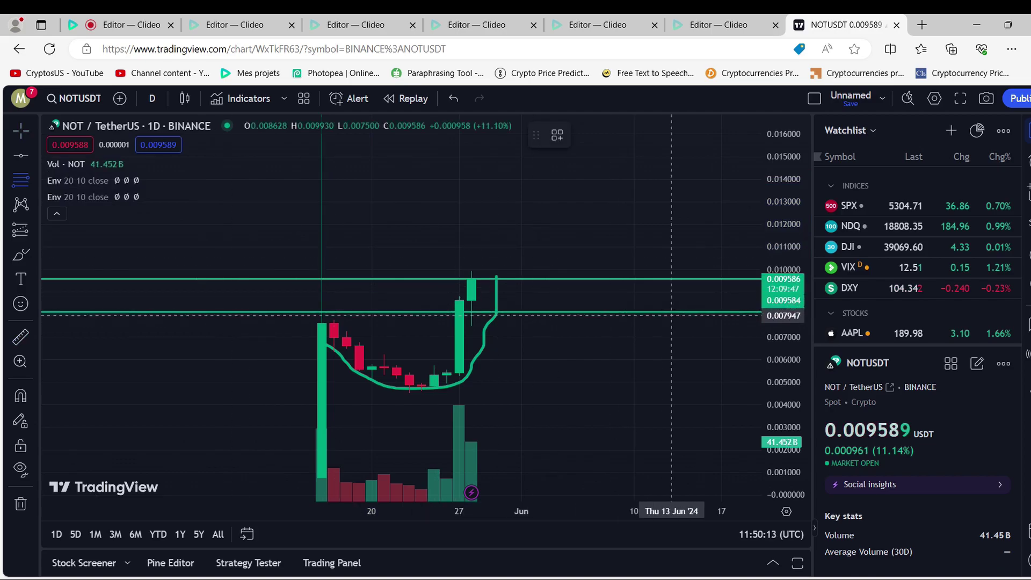
pyautogui.click(721, 312)
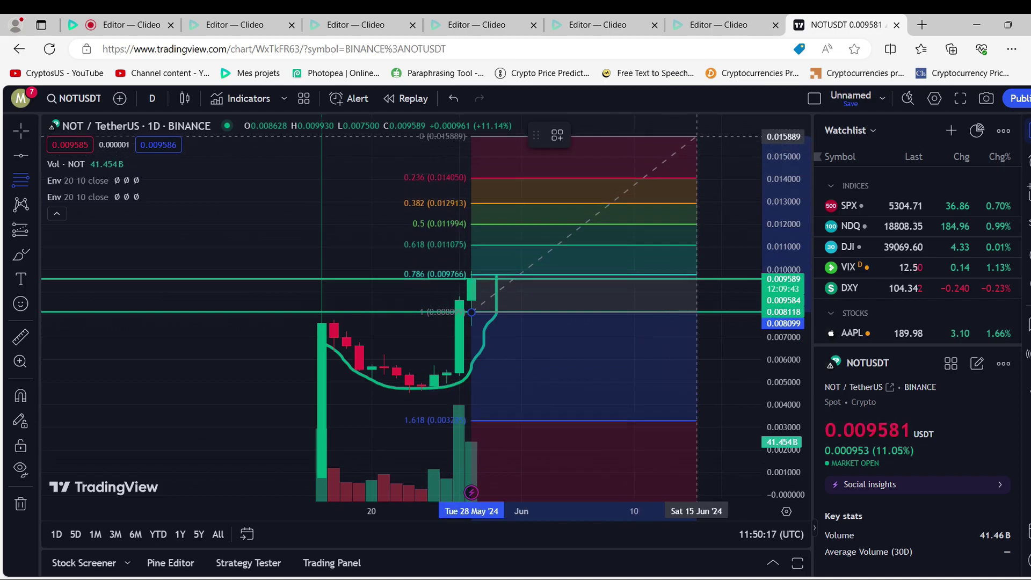
pyautogui.click(709, 125)
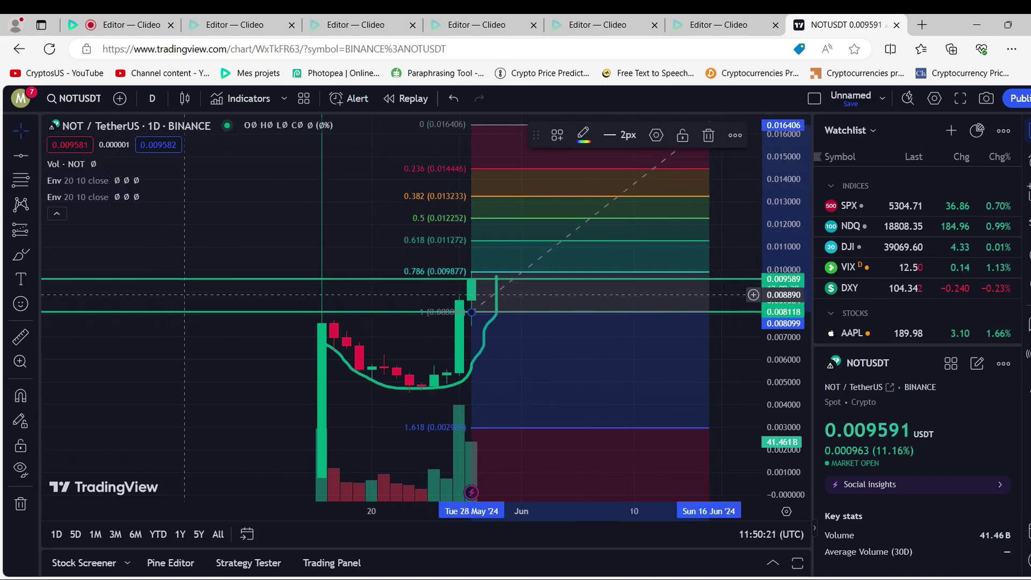
pyautogui.moveTo(202, 392)
pyautogui.mouseDown()
pyautogui.moveTo(183, 470)
pyautogui.moveTo(156, 491)
pyautogui.mouseUp()
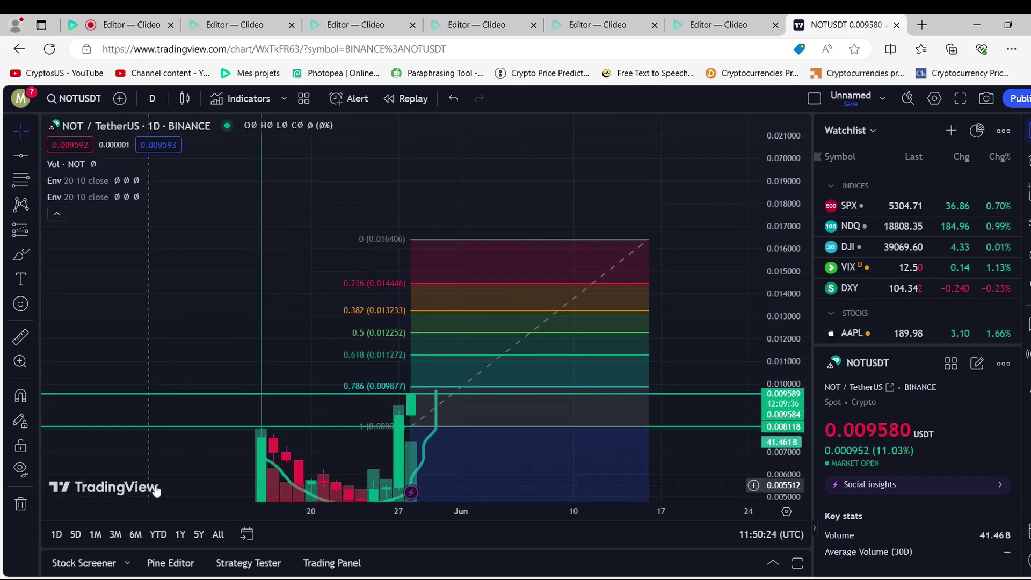
pyautogui.click(488, 239)
pyautogui.press('Delete')
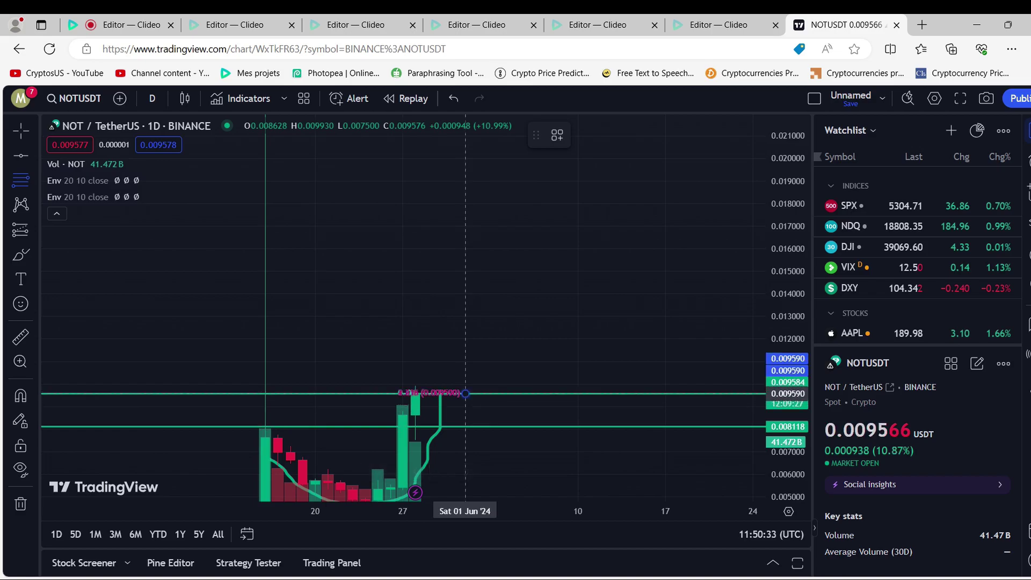
# Step: Draw a Fibonacci retracement from about 0.009590 up to 0.020575, then measure the rise and dismiss it
pyautogui.click(465, 393)
pyautogui.click(702, 145)
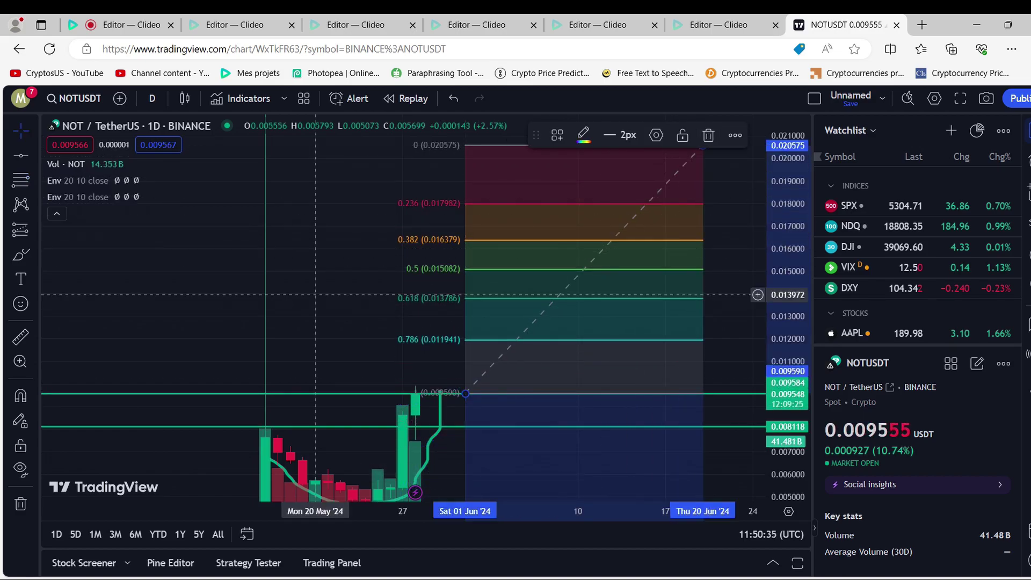
pyautogui.click(18, 333)
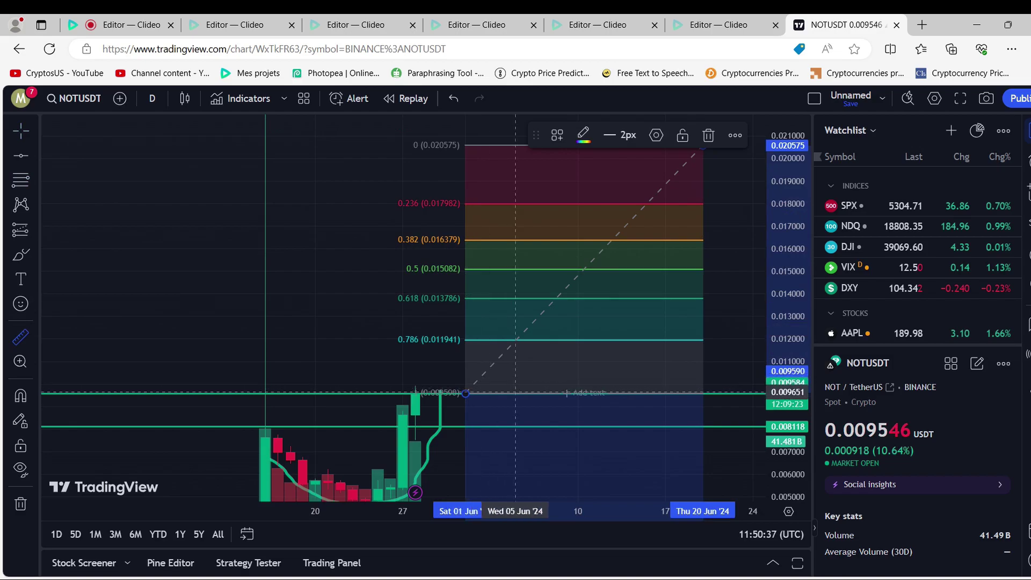
pyautogui.click(515, 393)
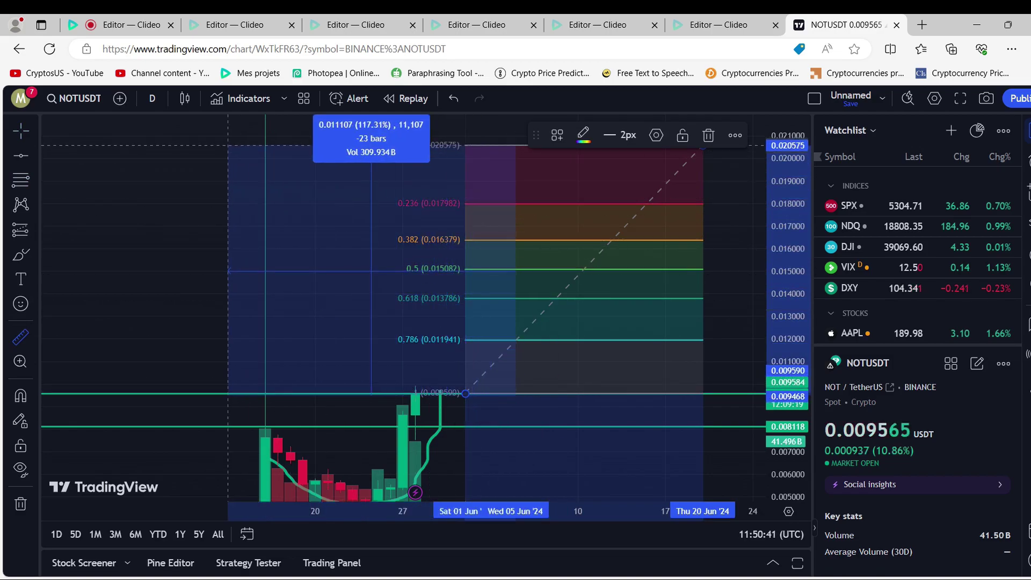
pyautogui.click(228, 145)
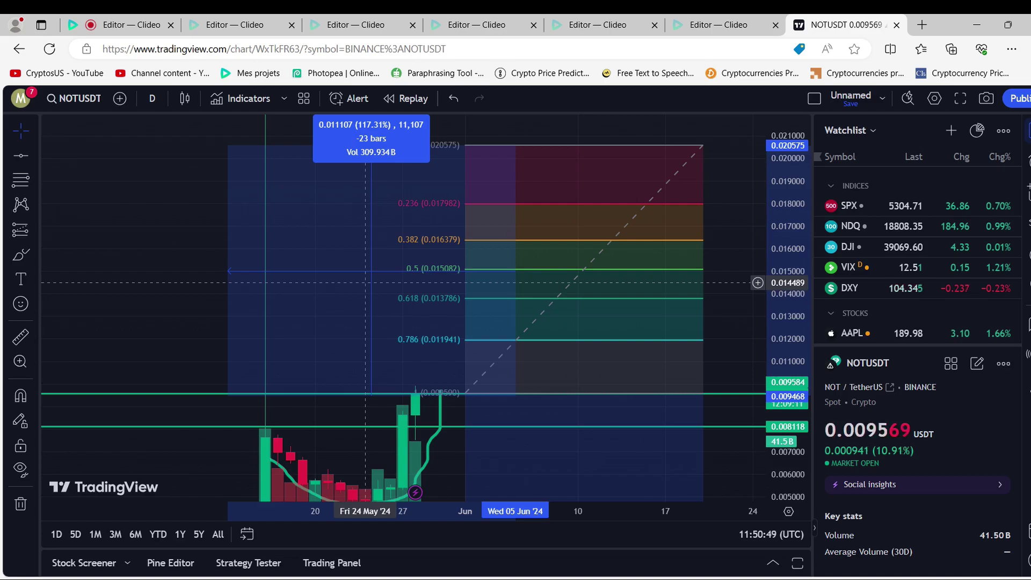
pyautogui.click(366, 282)
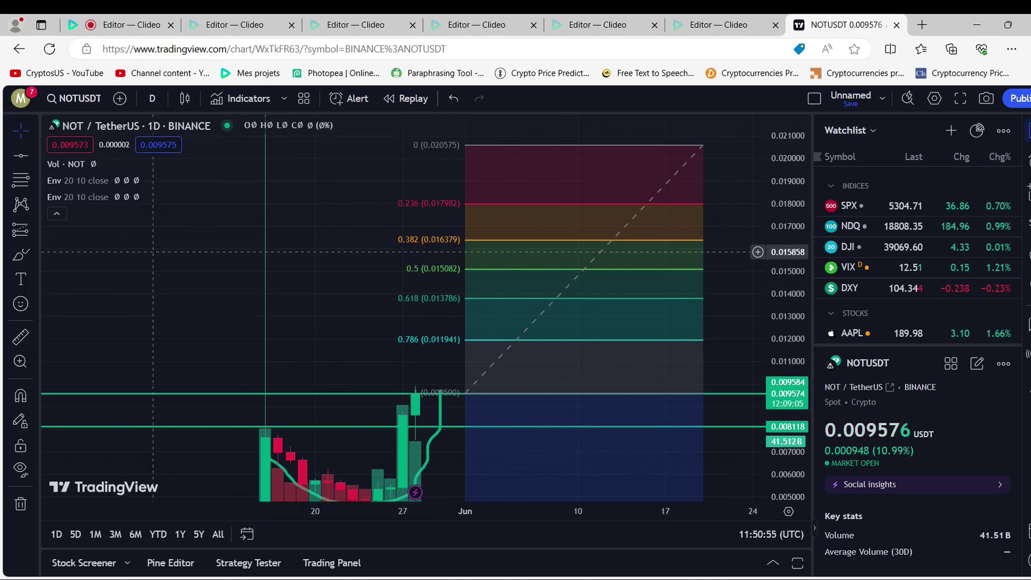
# Step: Delete the 0.009590–0.020575 Fibonacci retracement using its floating toolbar's trash icon
pyautogui.click(520, 208)
pyautogui.click(709, 136)
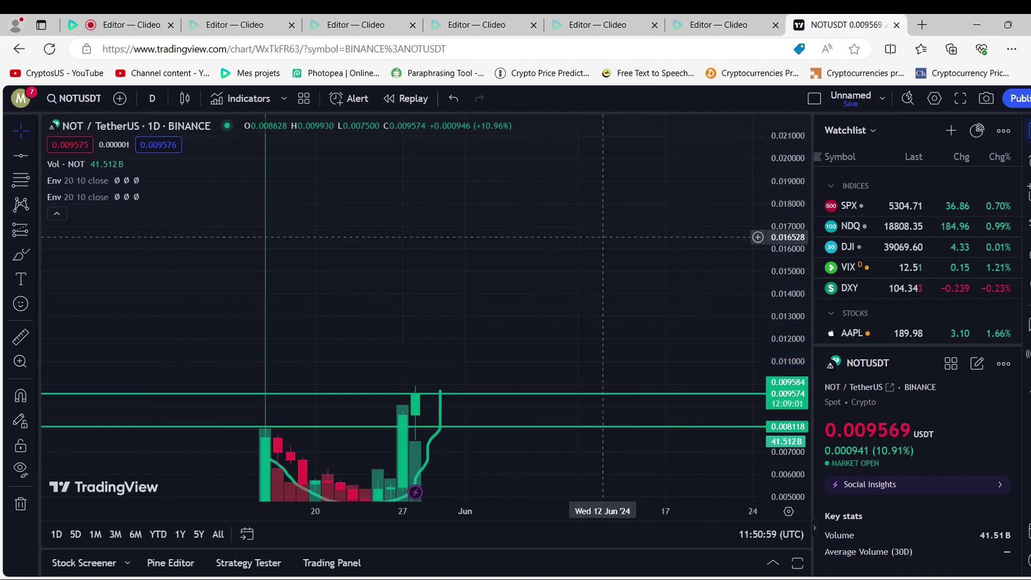